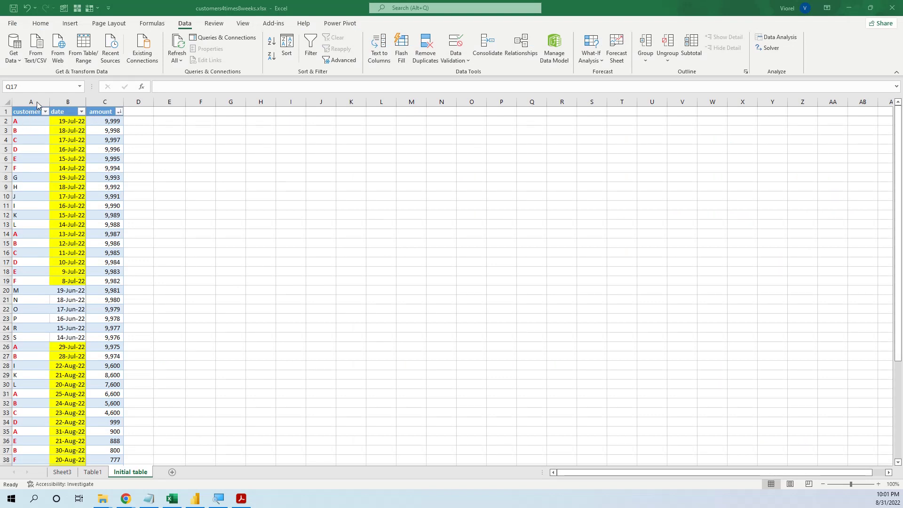
Step: Select a cell in the purchases table, undo and redo the last change, and scroll the sheet
left_click(104, 161)
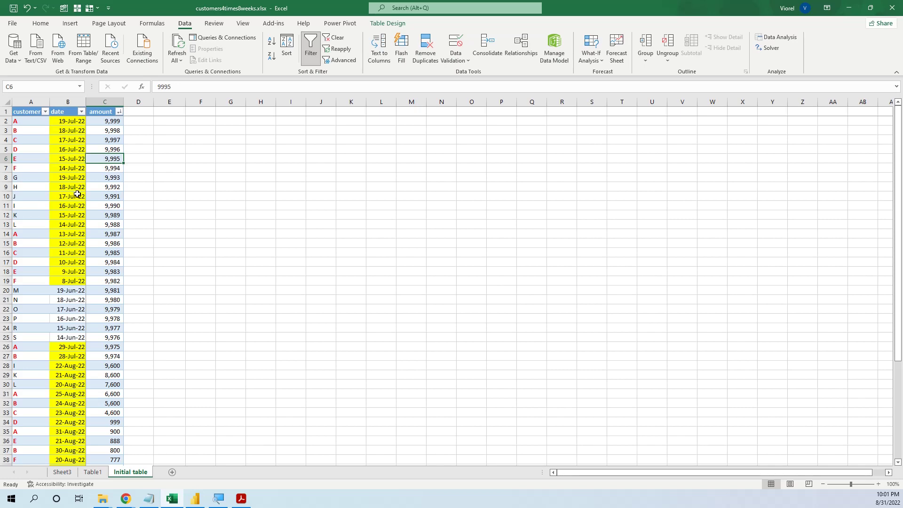
key("ctrl+z")
key("ctrl+z")
key("ctrl+y")
key("ctrl+y")
scroll(76, 189, "down", 6)
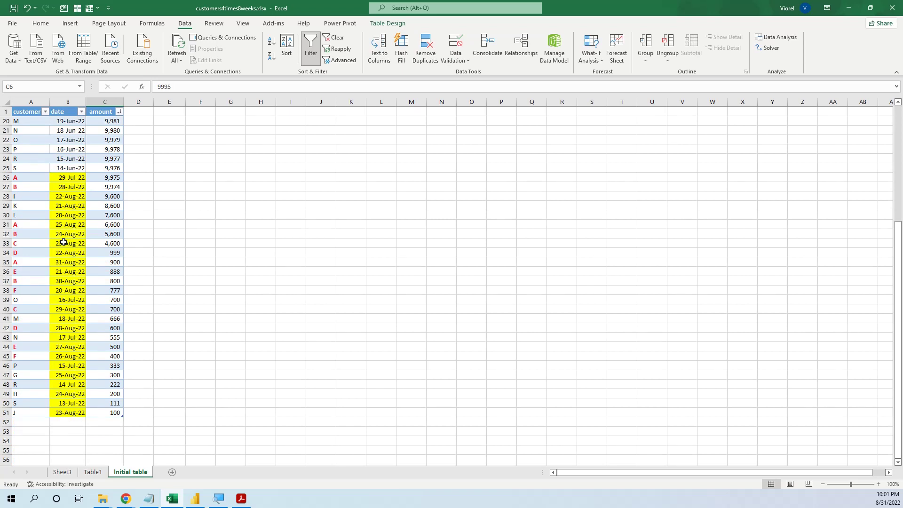
scroll(64, 242, "up", 6)
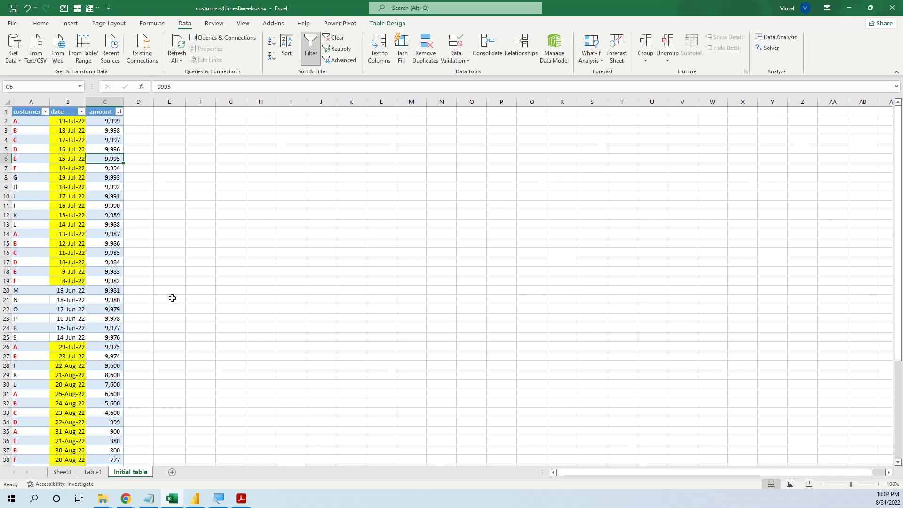
Step: In Power BI Desktop, open Table11 in the Power Query Editor via Edit query
left_click(196, 499)
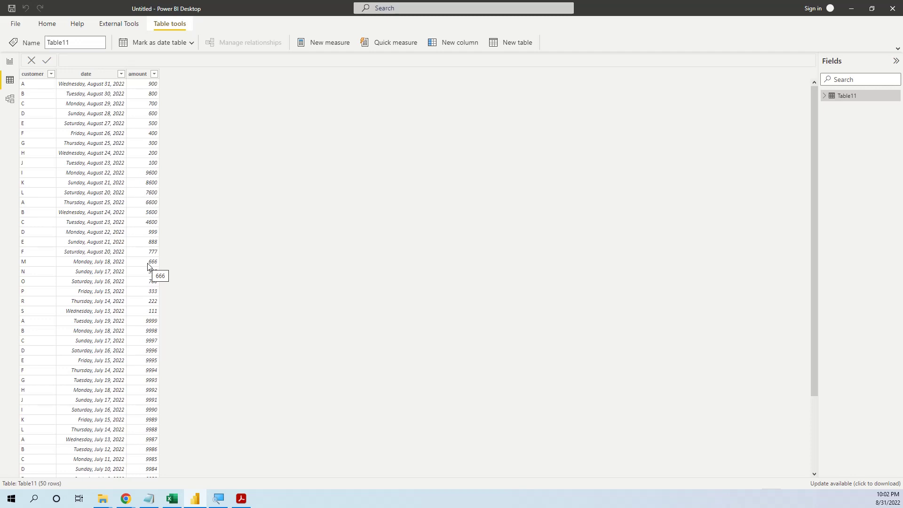
right_click(841, 96)
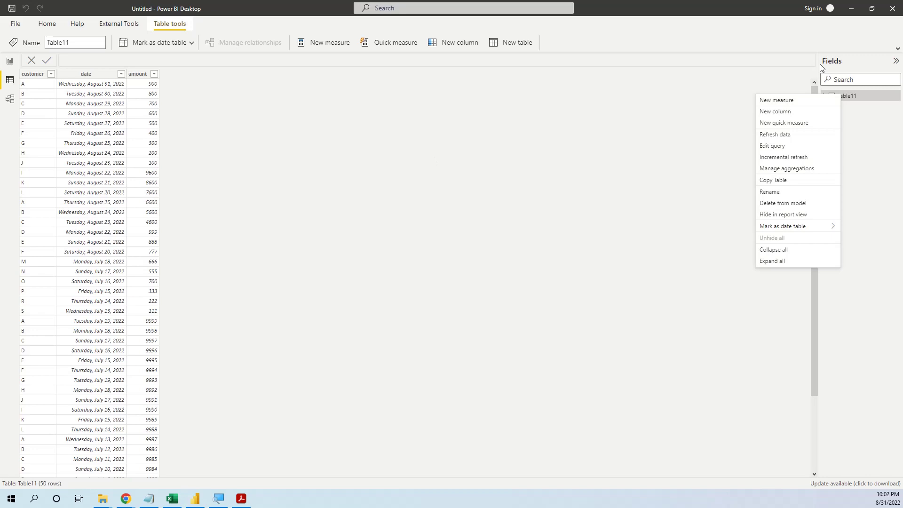
left_click(785, 149)
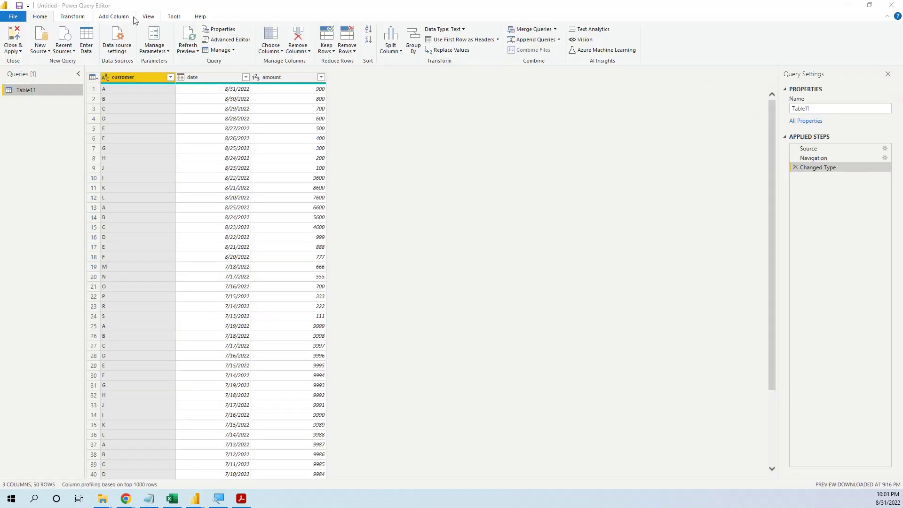
Step: Add a custom column named 'Customer in Interval' with the pasted 56-day if/Duration.Days formula
left_click(126, 18)
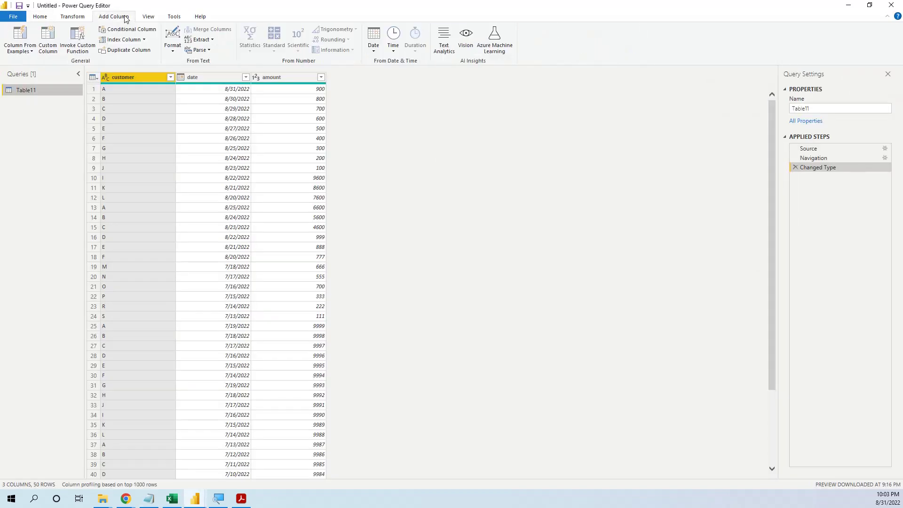
left_click(49, 39)
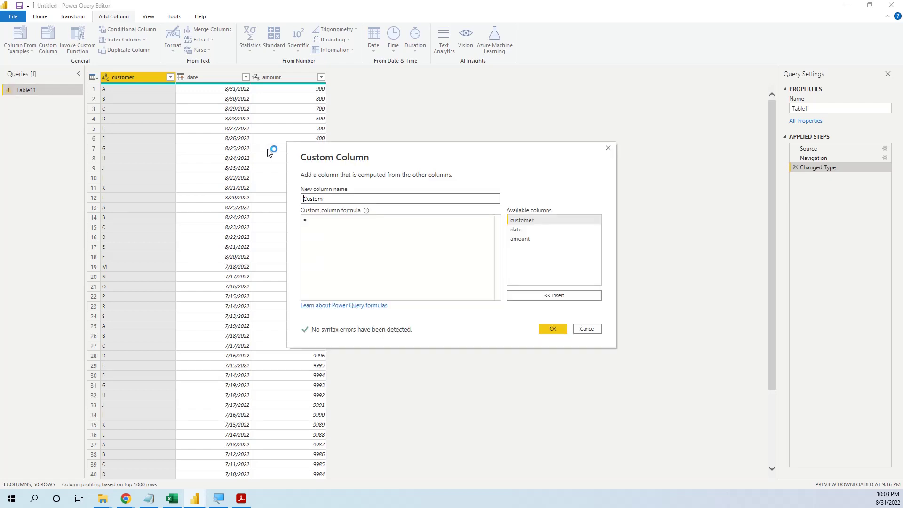
left_click_drag(371, 201, 292, 198)
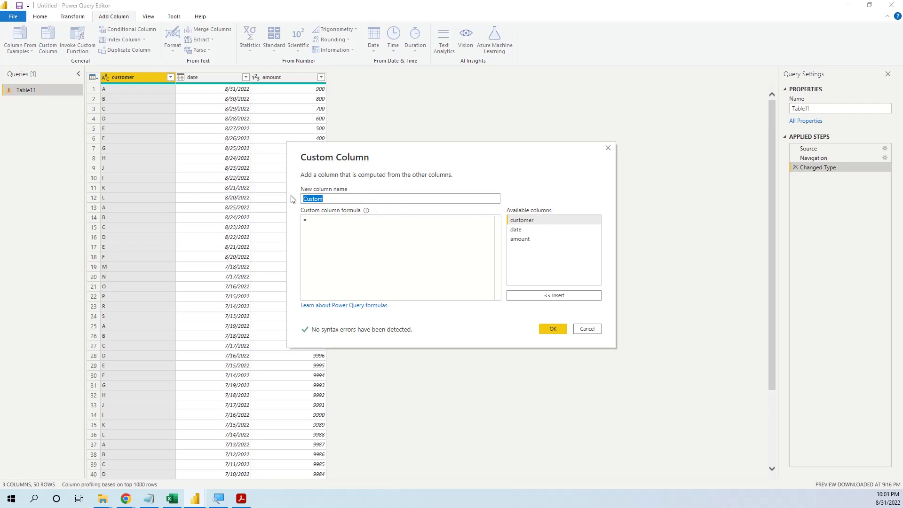
type("Customer in Interval")
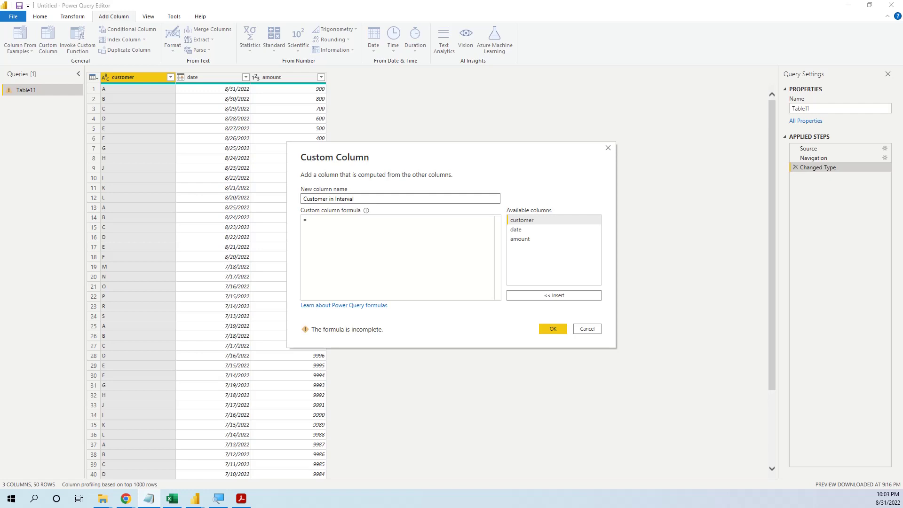
type("if [amount]<>0 and Duration.Days(Date.From(DateTime.LocalNow())-[date])<=56 then \"Customer in Interval\" else null")
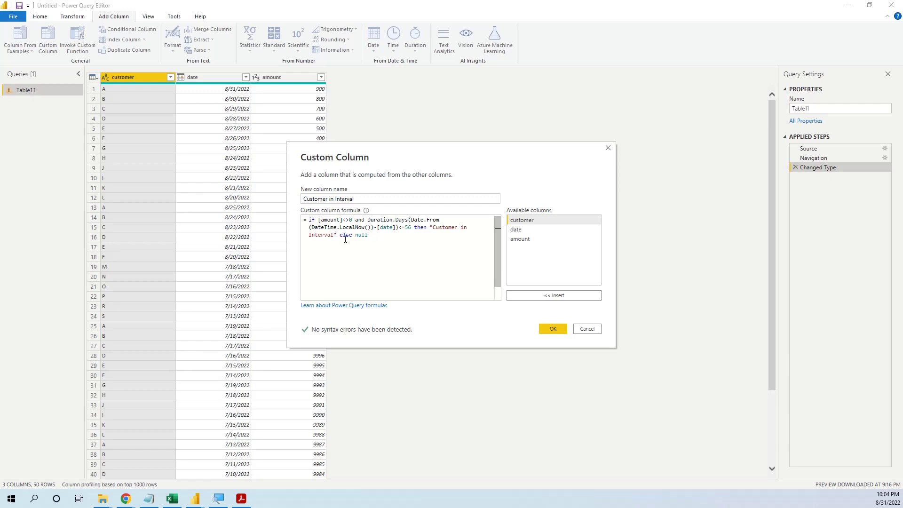
Step: Review the formula by highlighting its date-difference and Duration.Days parts
left_click(398, 227)
left_click_drag(397, 228, 315, 227)
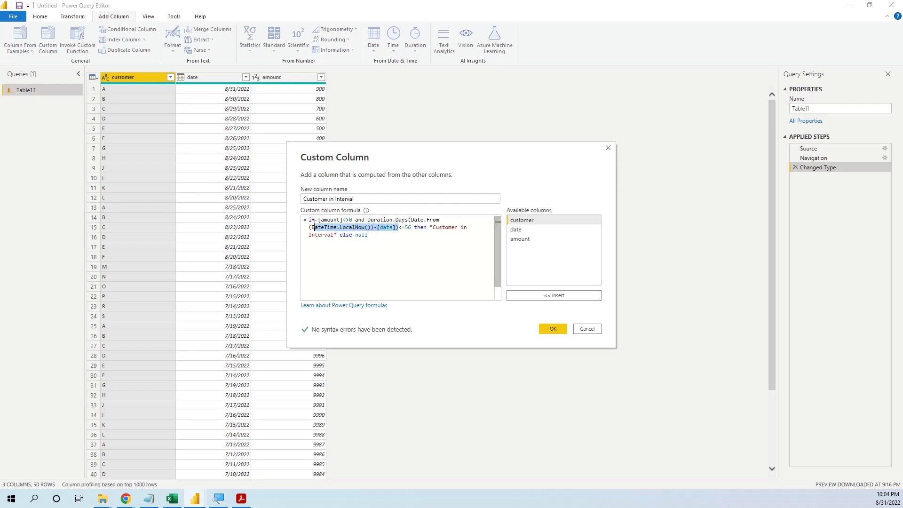
left_click(347, 246)
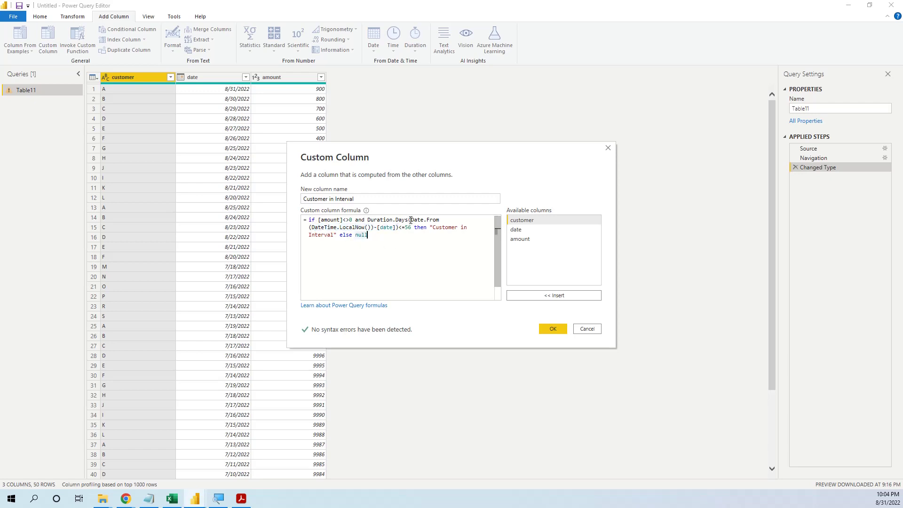
left_click_drag(408, 219, 369, 220)
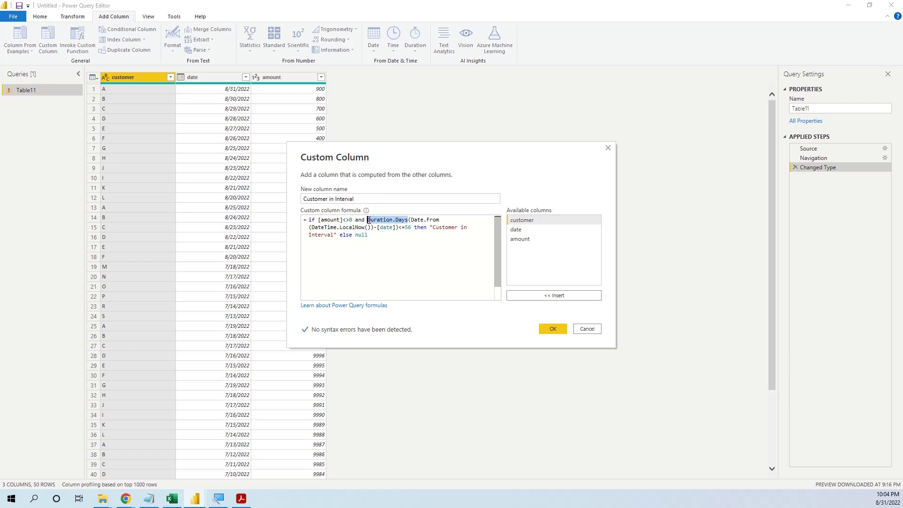
left_click(416, 219)
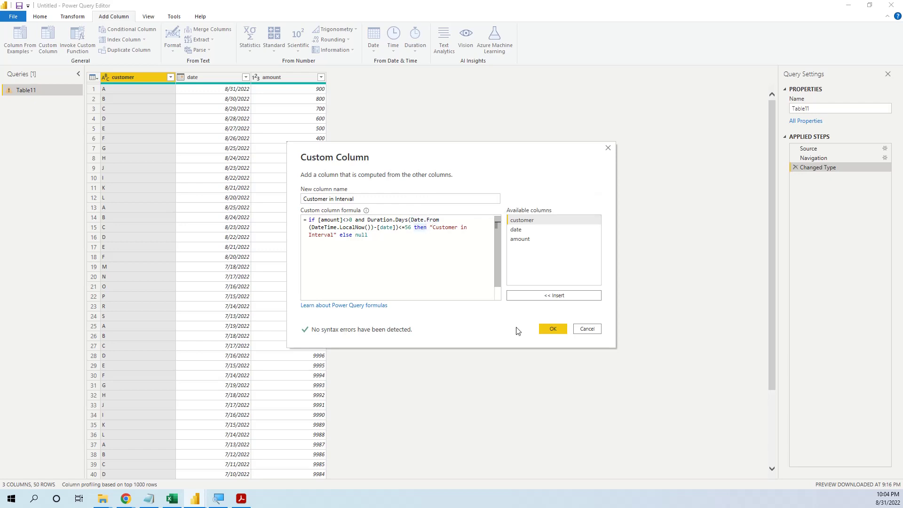
Step: Confirm the Customer in Interval column and scroll the preview to check its null rows
left_click(554, 329)
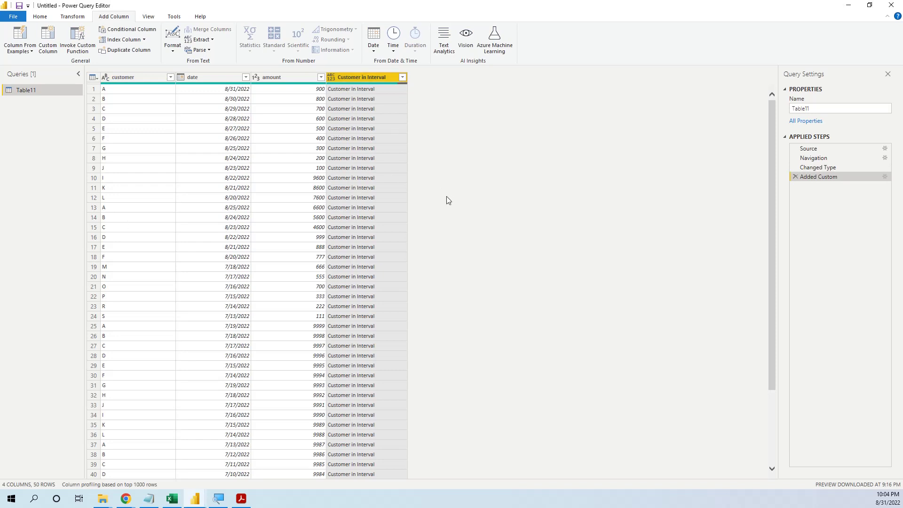
scroll(363, 210, "down", 3)
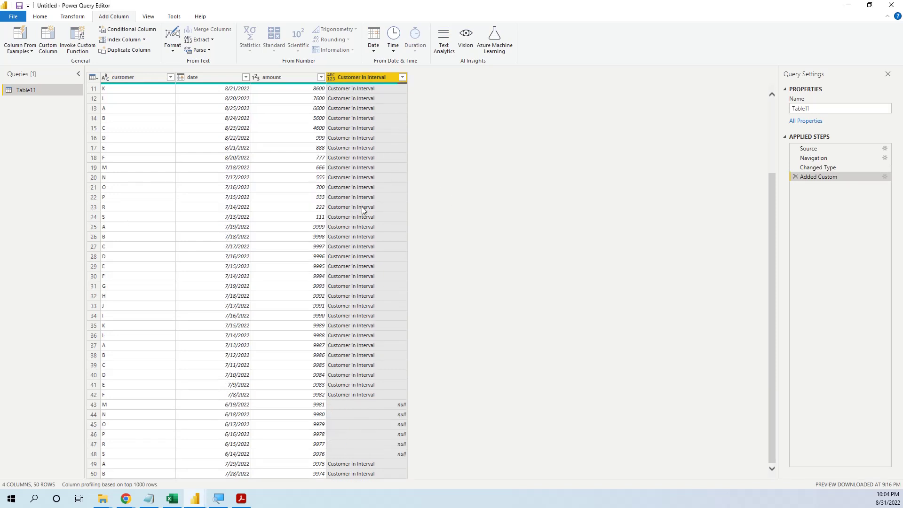
scroll(363, 211, "up", 3)
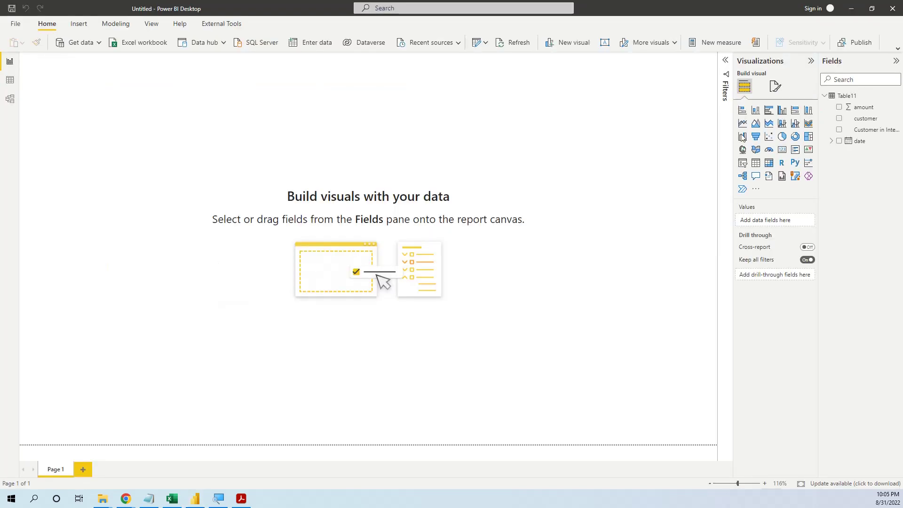
Step: Create the CountofCustomers measure (count of customers where Customer in Interval <> "null") and insert a table visual
right_click(848, 97)
left_click(428, 143)
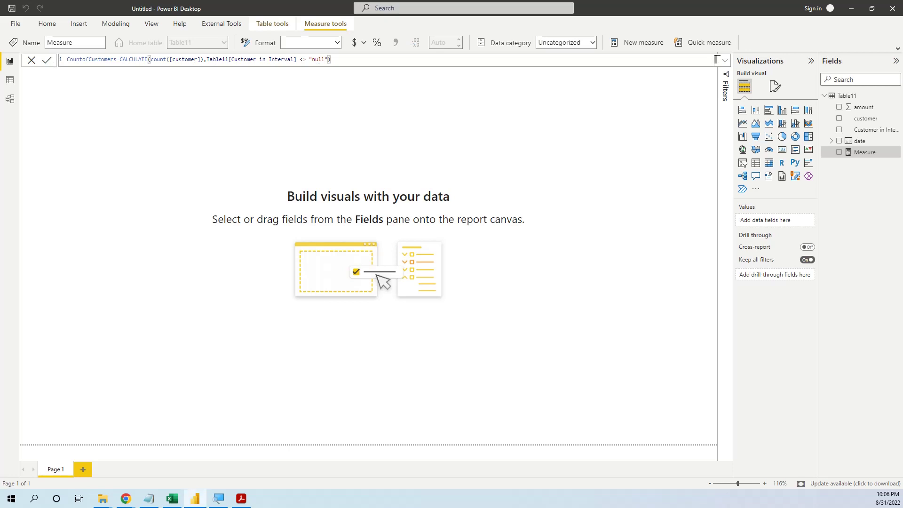
left_click(756, 163)
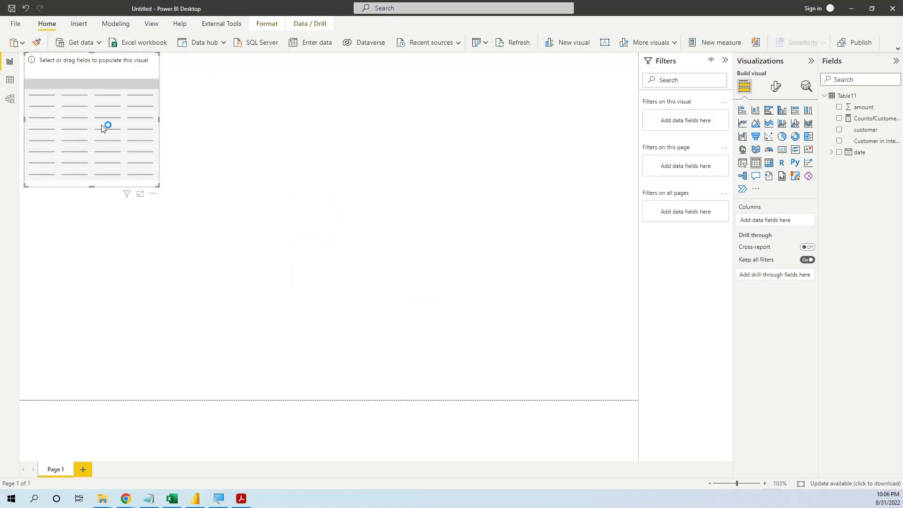
Step: Add the customer field and the CountofCustomers measure to the table visual
left_click(839, 129)
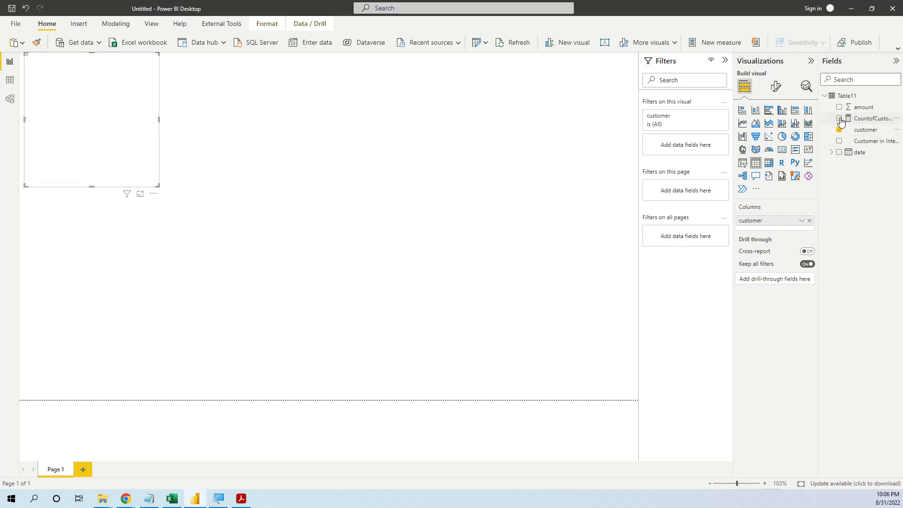
left_click(840, 119)
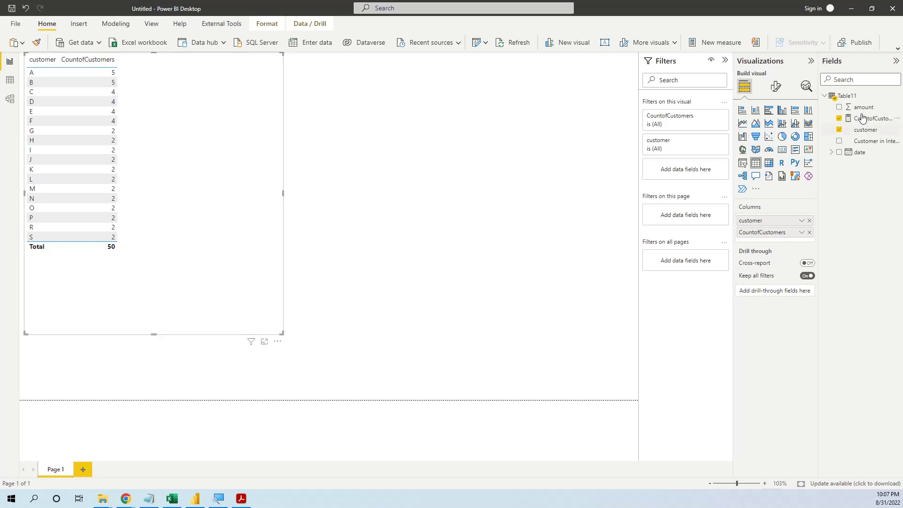
Step: Create the measure 4timeslast8weeks = if([CountofCustomers]>=4,[CountofCustomers])
right_click(847, 95)
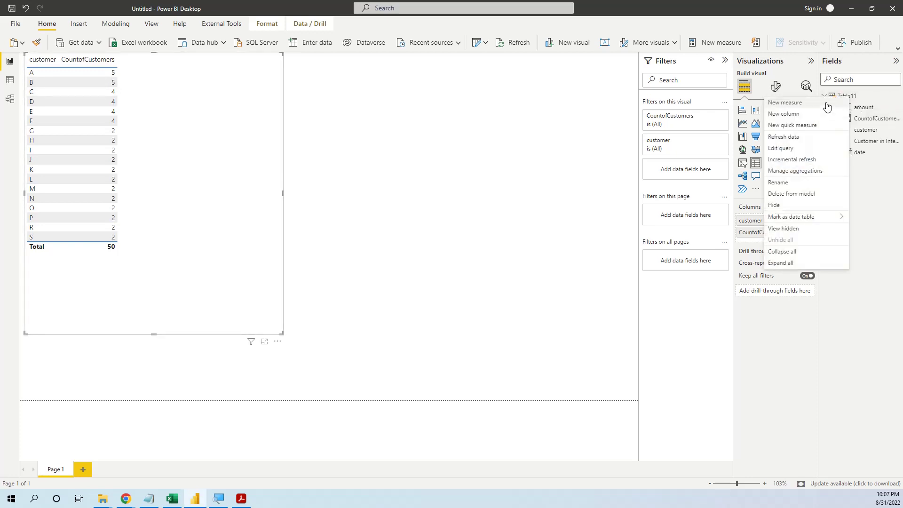
key("Escape")
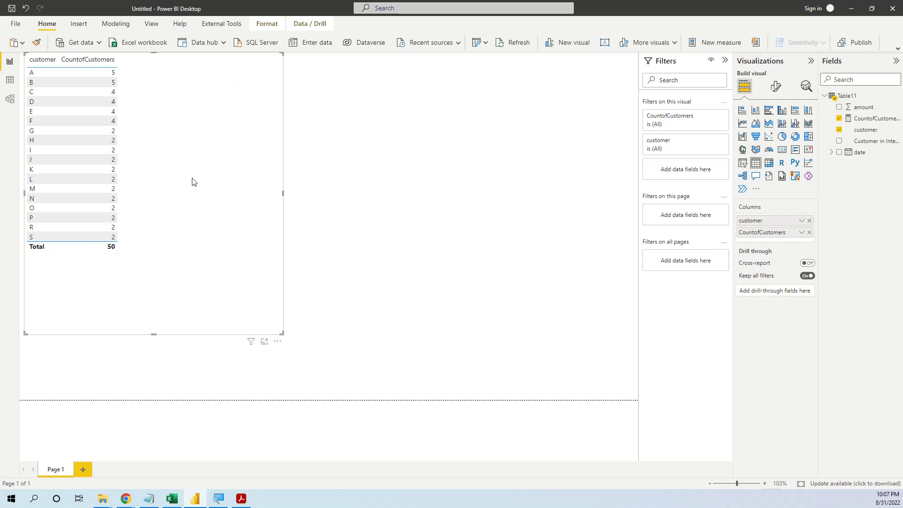
key("ctrl+z")
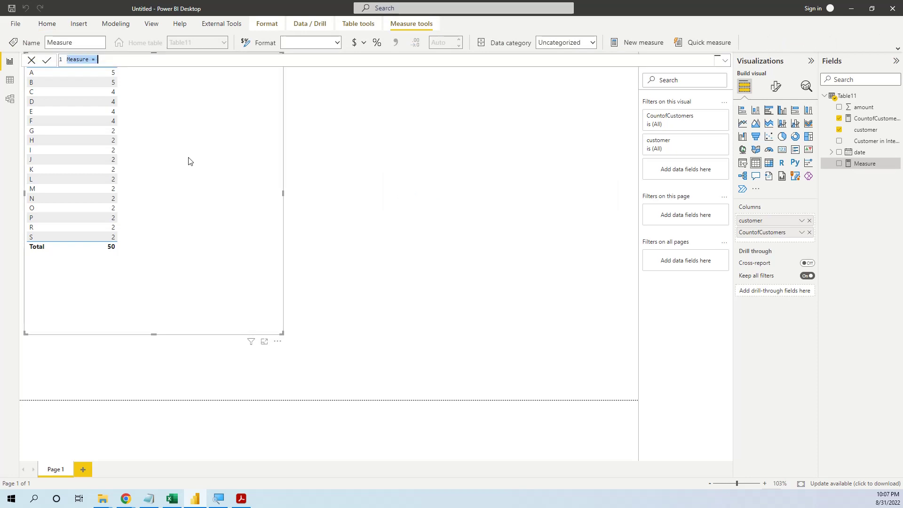
type("4timeslast8weeks=if([CountofCustomers]>=4,[CountofCustomers])")
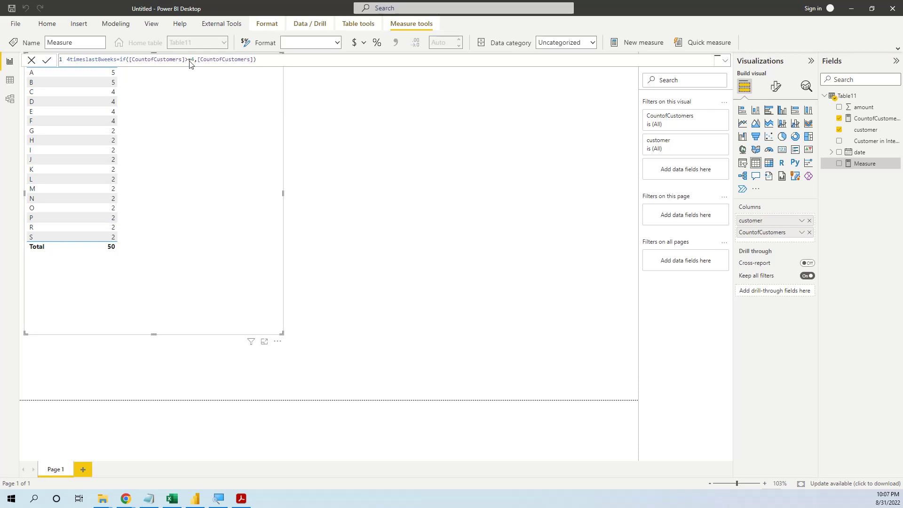
left_click(49, 62)
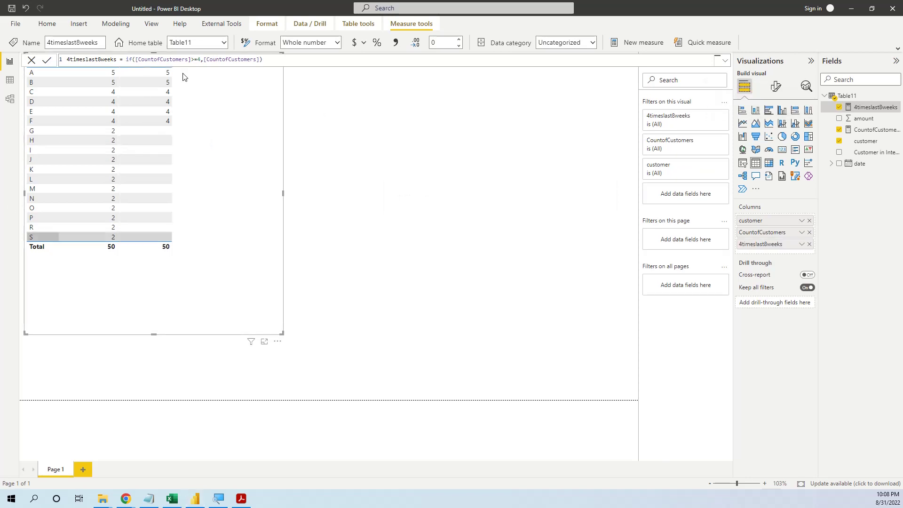
Step: Wrap the 4timeslast8weeks check in HASONEVALUE(Table11[customer]) so its total stays blank
left_click(336, 130)
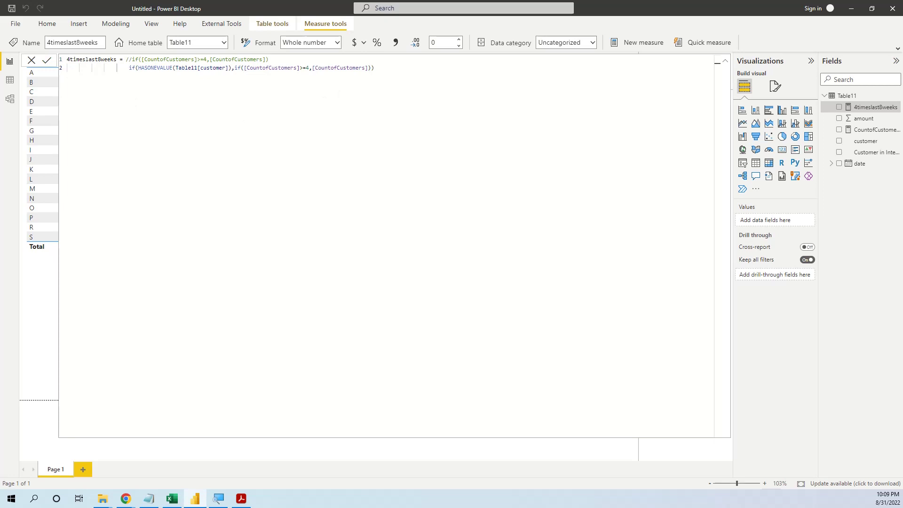
key("Return")
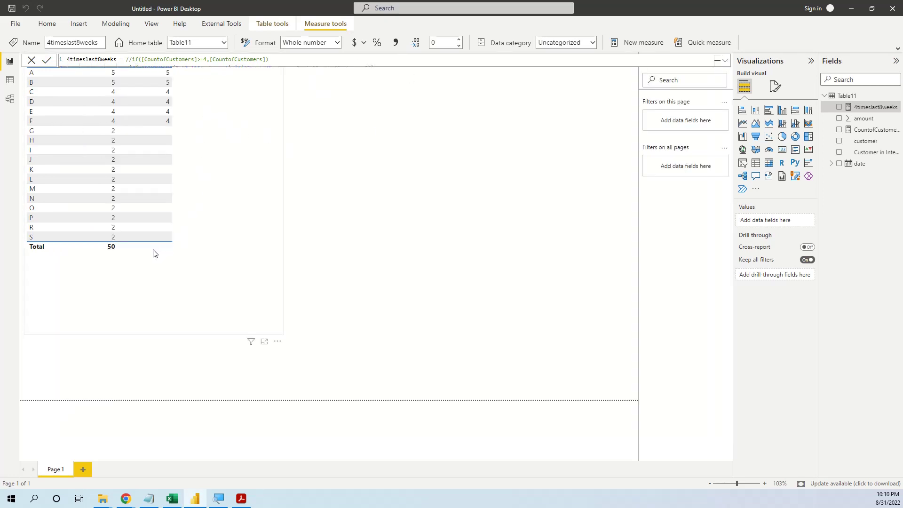
Step: Deselect the table visual on empty canvas to exit Measure tools
left_click(548, 201)
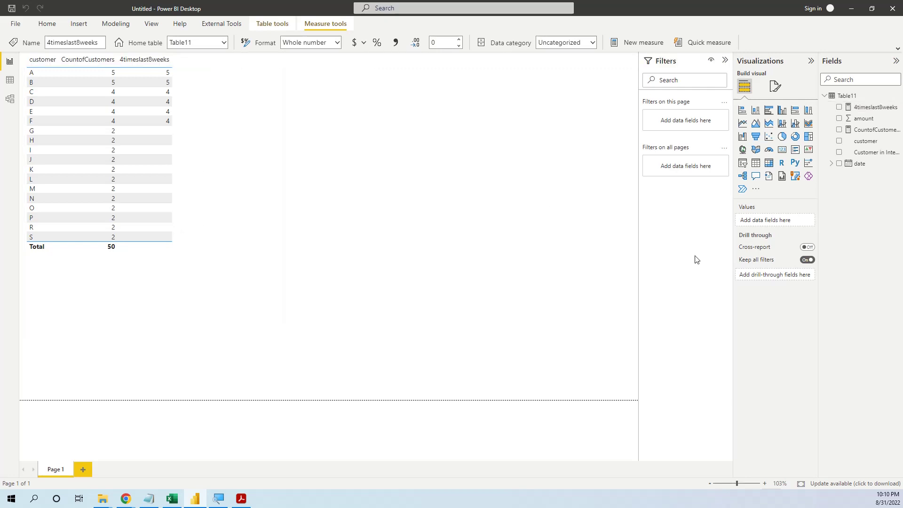